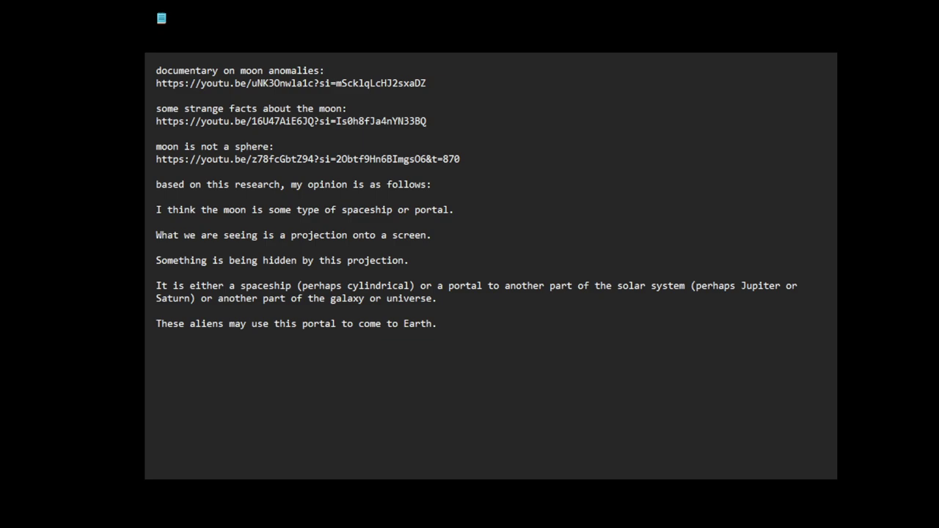
- Stamp the top of the note with the time and date, 11:45 PM 1/01/2024
left_click(156, 71)
key("F5")
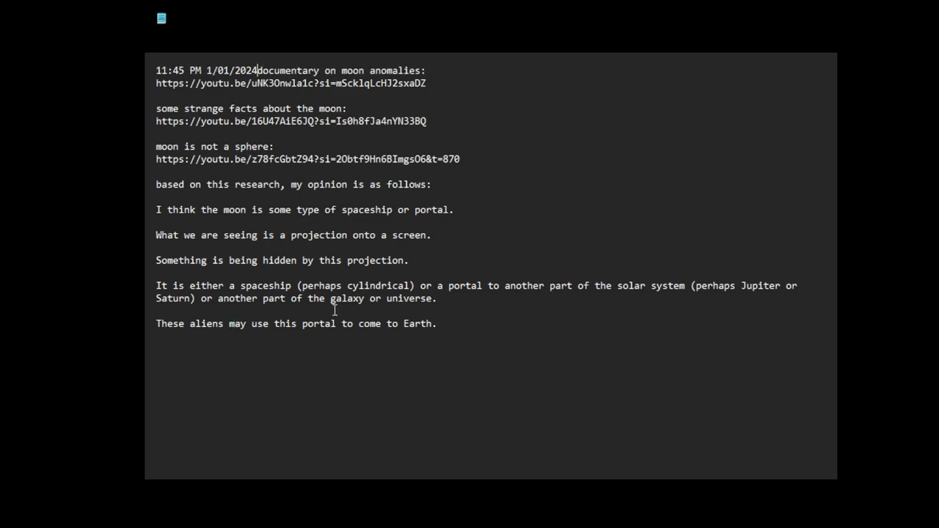
key("Return")
key("Return")
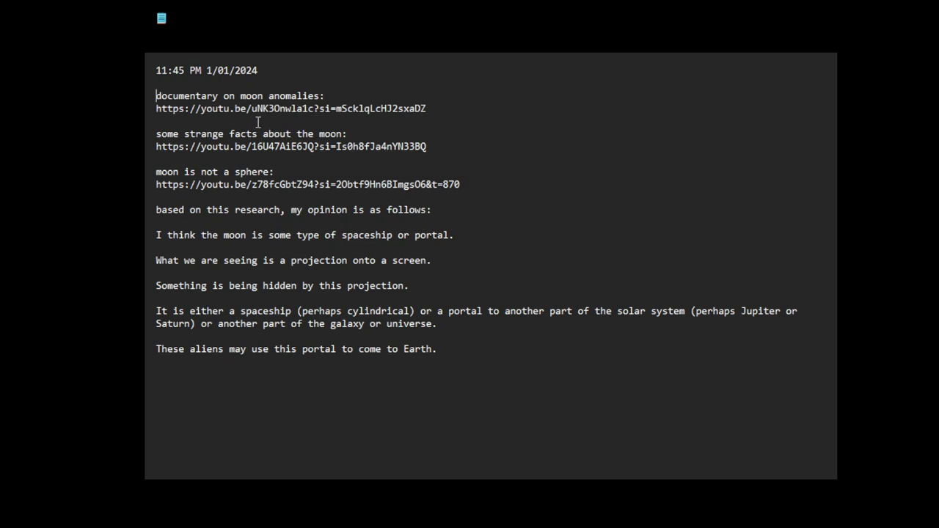
- Add a 'sources:' heading above the links and open blank lines after the third link
left_click(167, 84)
key("Return")
type("spur")
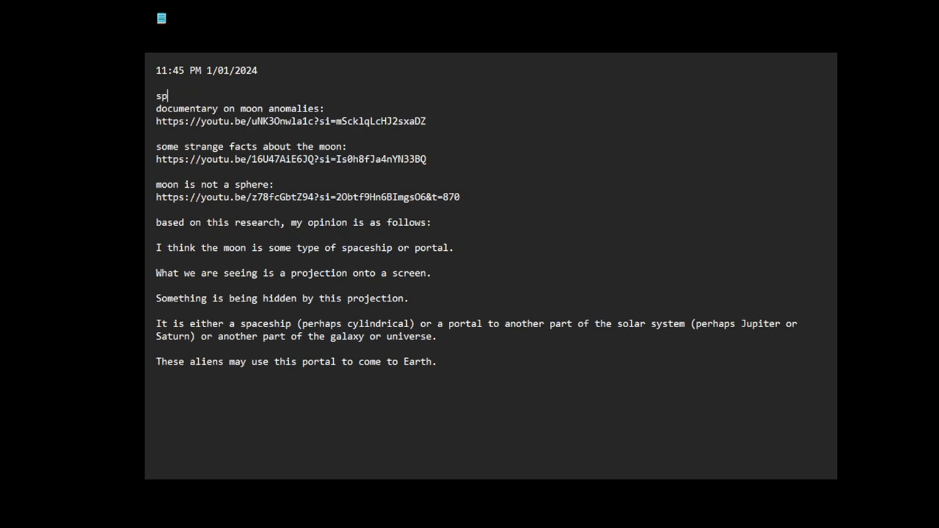
type("r")
key("BackSpace")
key("BackSpace")
key("BackSpace")
type("ources:")
key("Return")
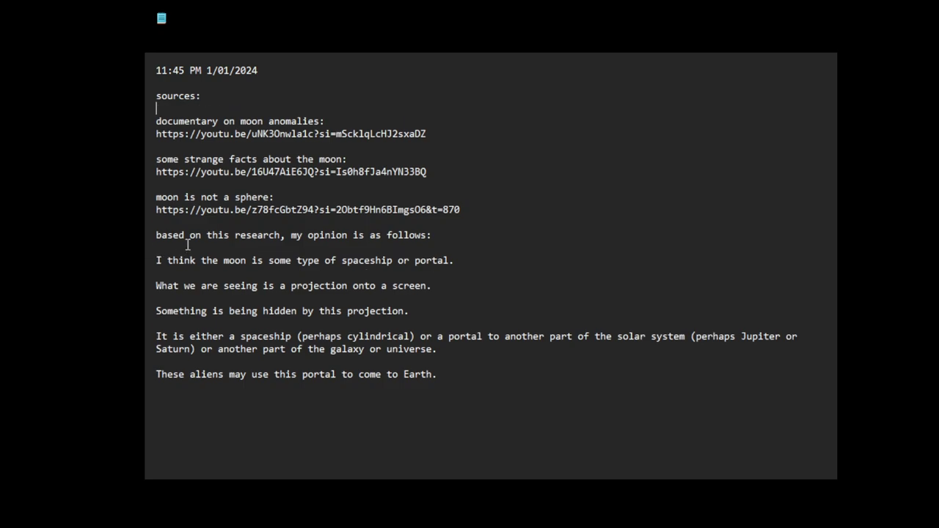
left_click(167, 225)
key("Return")
key("Return")
key("Return")
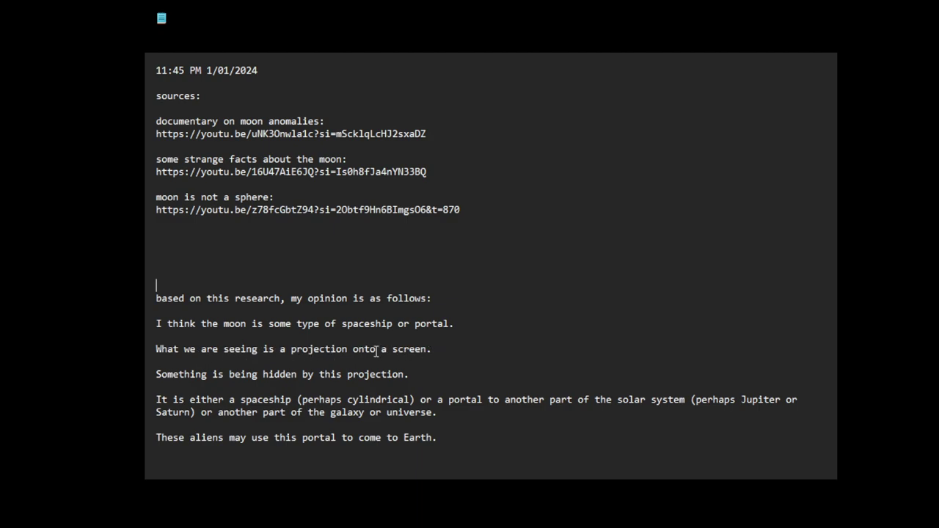
- Make the projection sentence begin 'Or what we are seeing' with a lowercase w
left_click(158, 350)
type("Or")
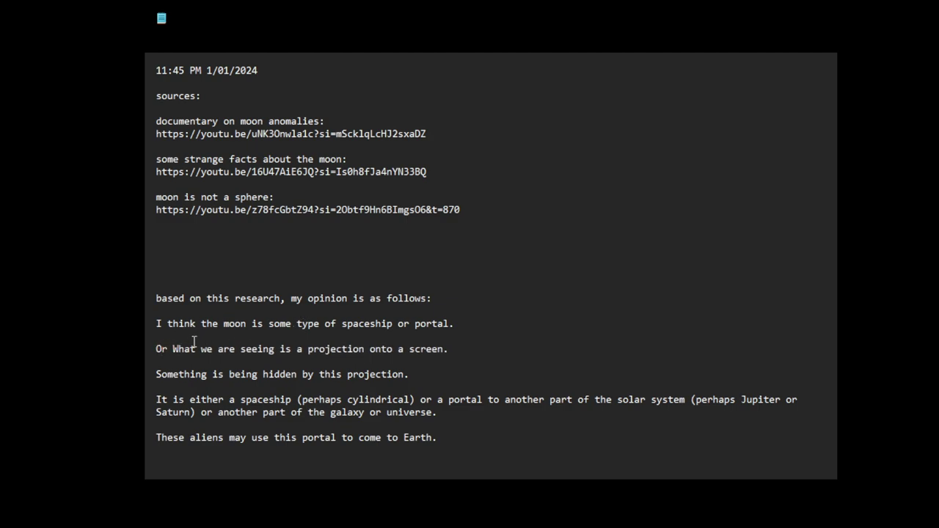
left_click(179, 350)
key("BackSpace")
type("w")
- Change the last line's 'These aliens' to 'Aliens may use this portal'
left_click(195, 438)
key("BackSpace")
key("BackSpace")
key("BackSpace")
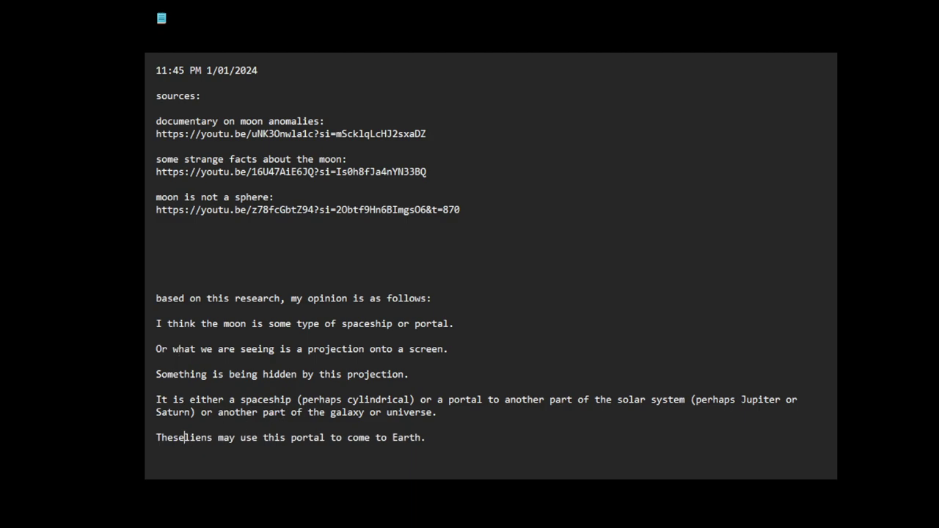
type("A")
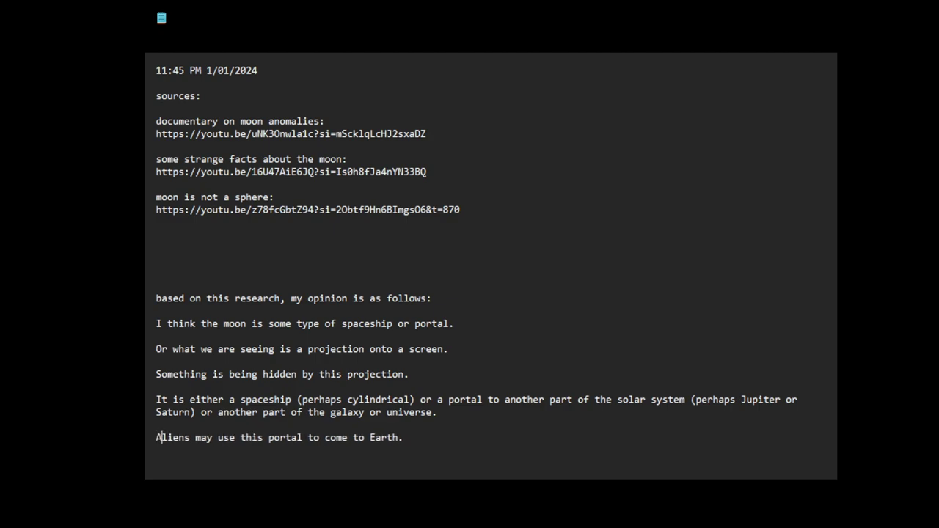
mouse_move(157, 324)
left_mouse_down()
mouse_move(440, 403)
mouse_move(465, 454)
left_mouse_up()
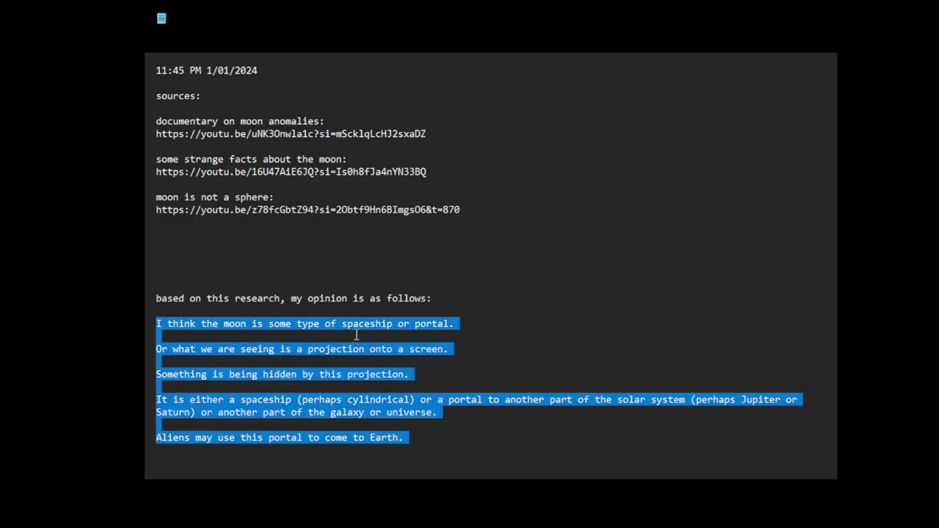
left_click(166, 240)
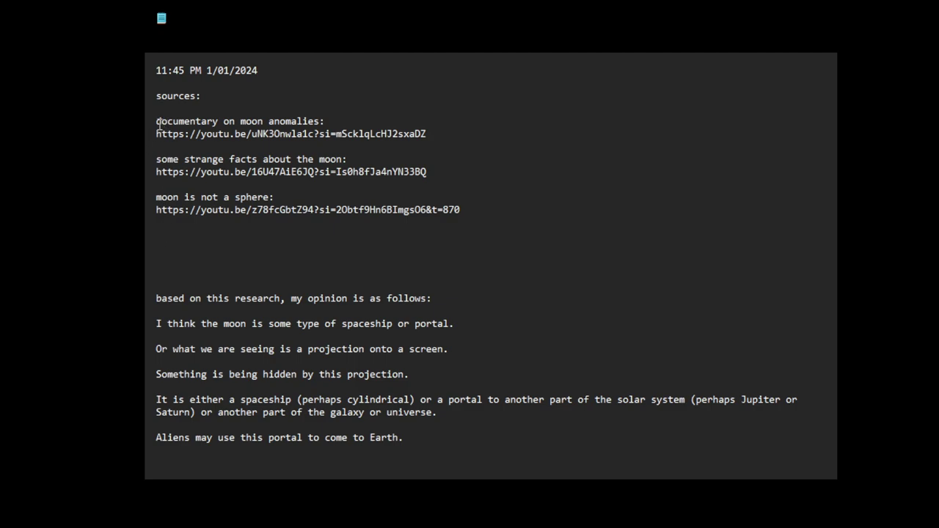
left_click_drag(156, 121, 339, 121)
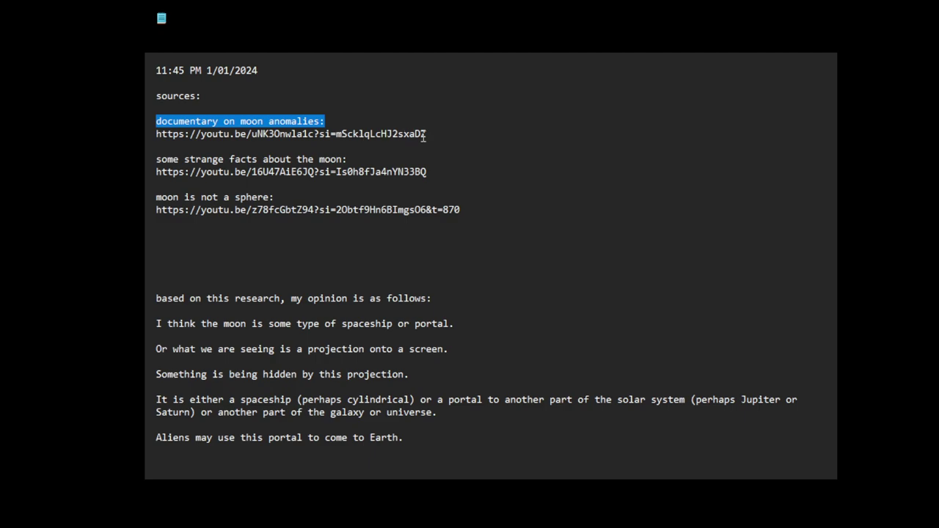
left_click_drag(428, 134, 286, 134)
mouse_move(158, 171)
left_mouse_down()
mouse_move(422, 163)
mouse_move(438, 172)
left_mouse_up()
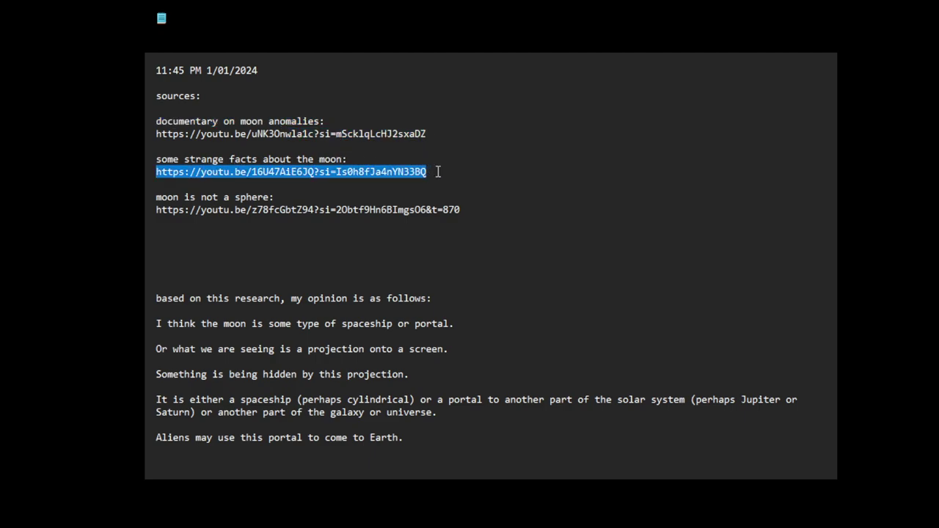
left_click(157, 210)
left_click_drag(157, 210, 484, 207)
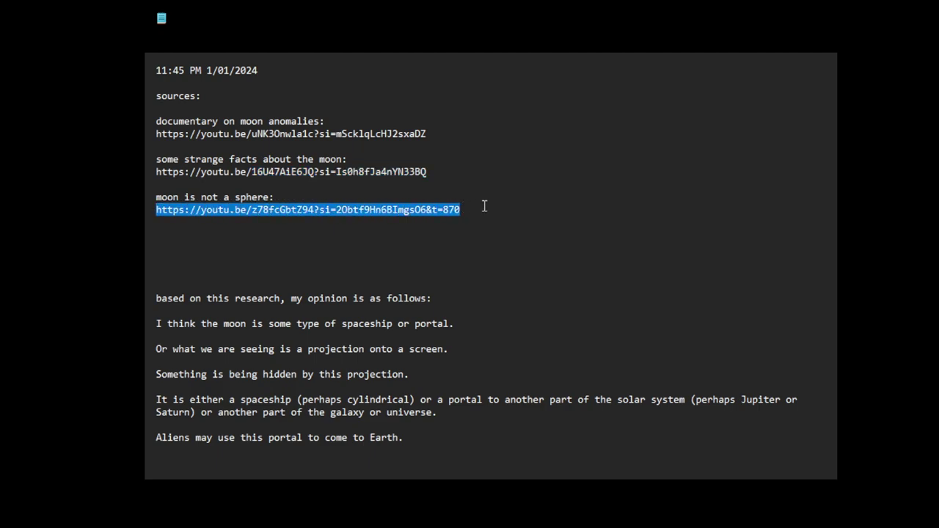
- Below the third link, add 'search moon anomaly in youtube' and paste a fourth YouTube link
left_click(174, 236)
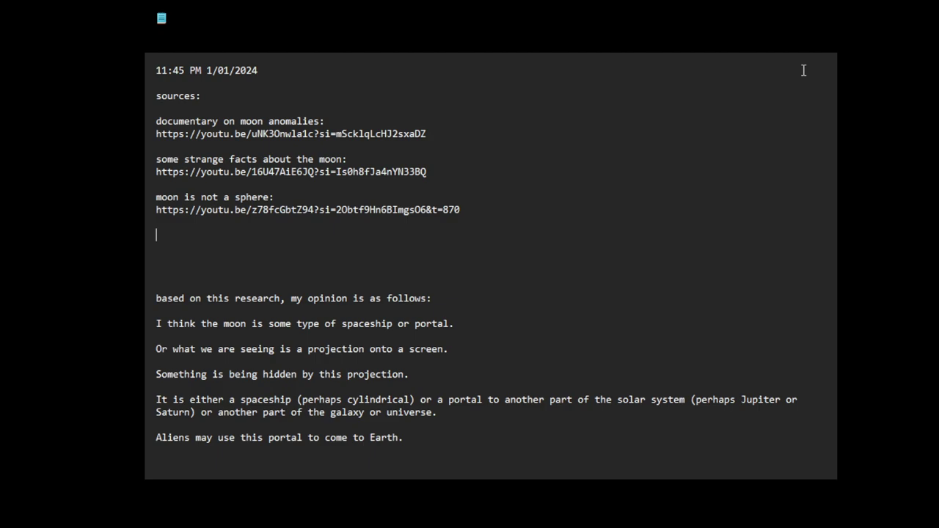
type("sea")
type("rch ")
type("moon anoma")
type("ly")
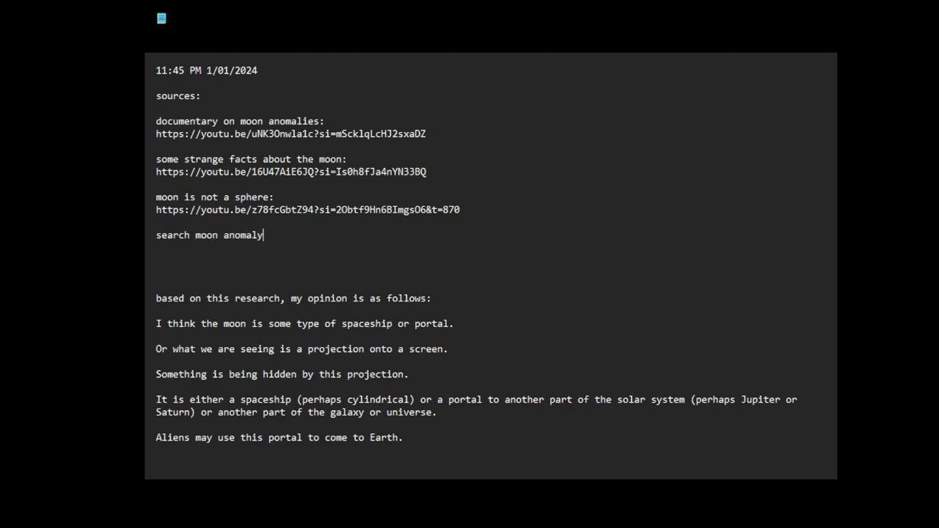
type(" in YouY")
key("BackSpace")
key("BackSpace")
key("BackSpace")
type("yout")
type("ube")
left_click(175, 266)
type("https://youtu.be/qFOibCRYwnI?si=GmUhpRde4keA0Psk")
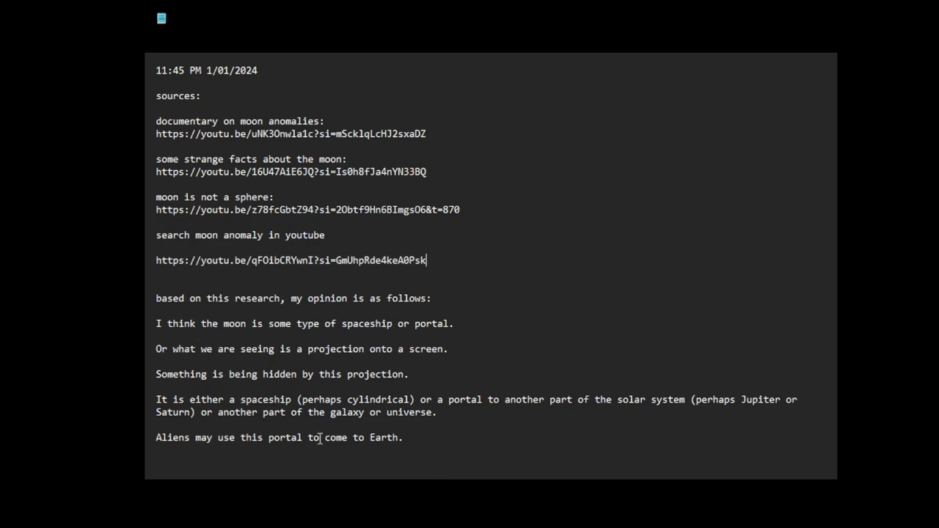
- Add a closing line saying NASA, the US and (probably) other governments hide the moon's true facts from us
left_click(382, 472)
key("Return")
key("Return")
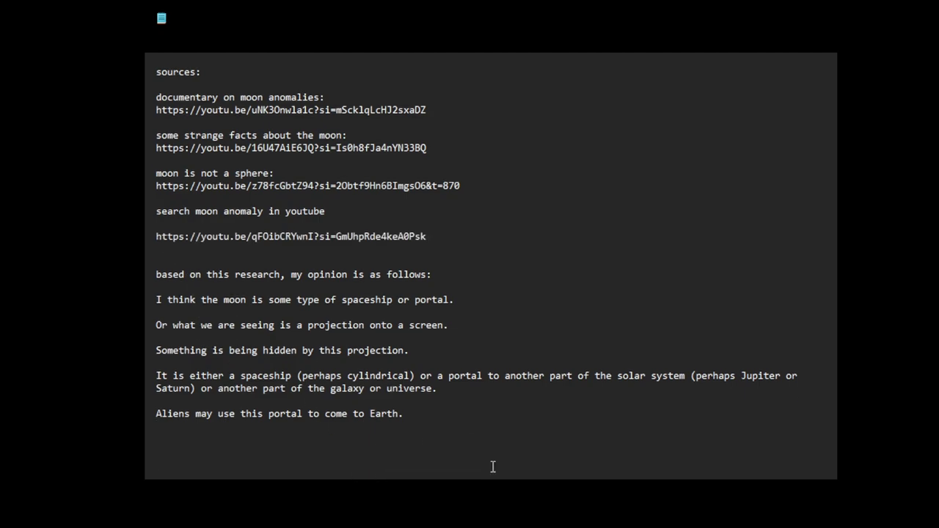
type("NASA, ")
type("the g")
key("BackSpace")
type("US")
type("and ")
type("9")
key("BackSpace")
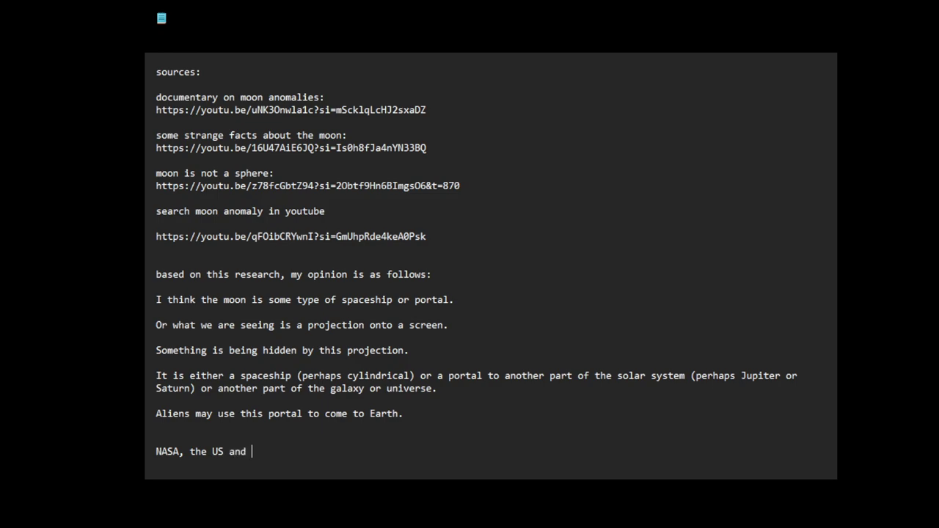
type("(probably")
type(") other ")
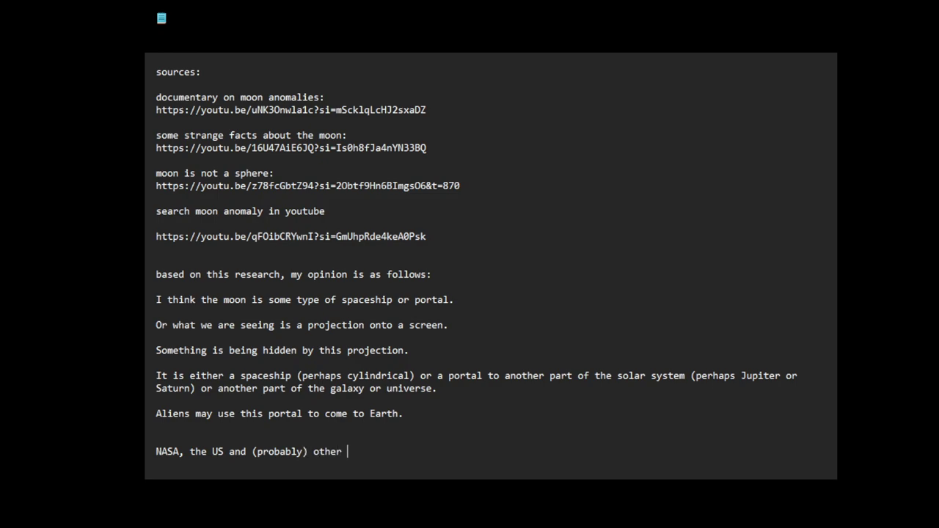
type("governmentr")
key("BackSpace")
type("s of th")
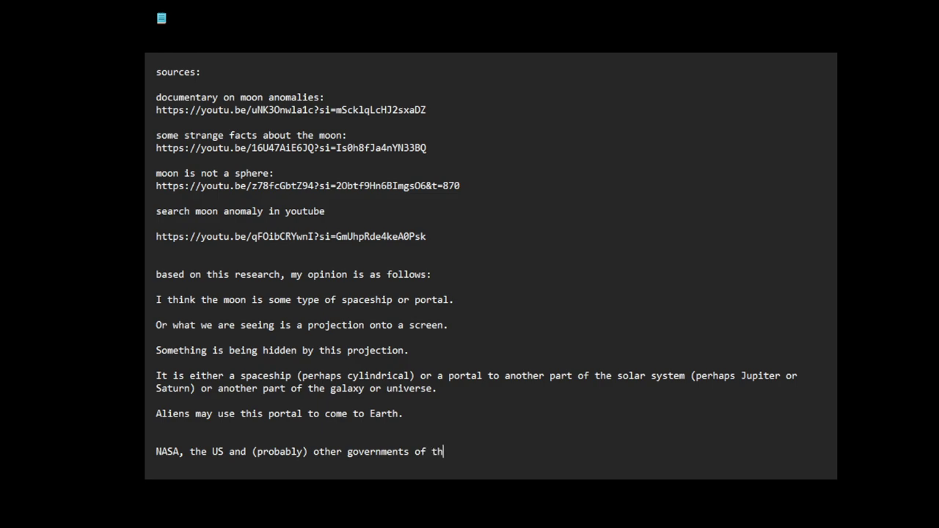
type("e world are ")
type("h")
type("id")
key("BackSpace")
key("BackSpace")
type("idin")
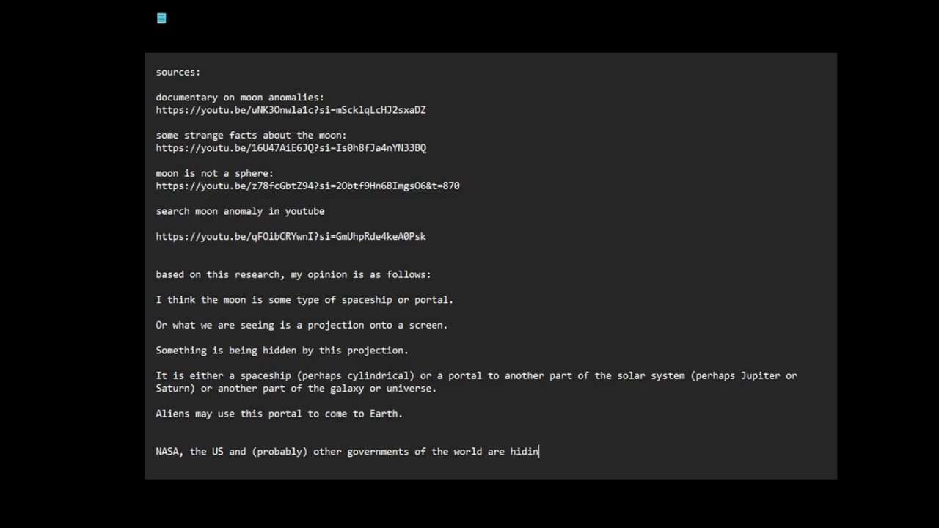
type("g the true facts of ")
type("the moon from")
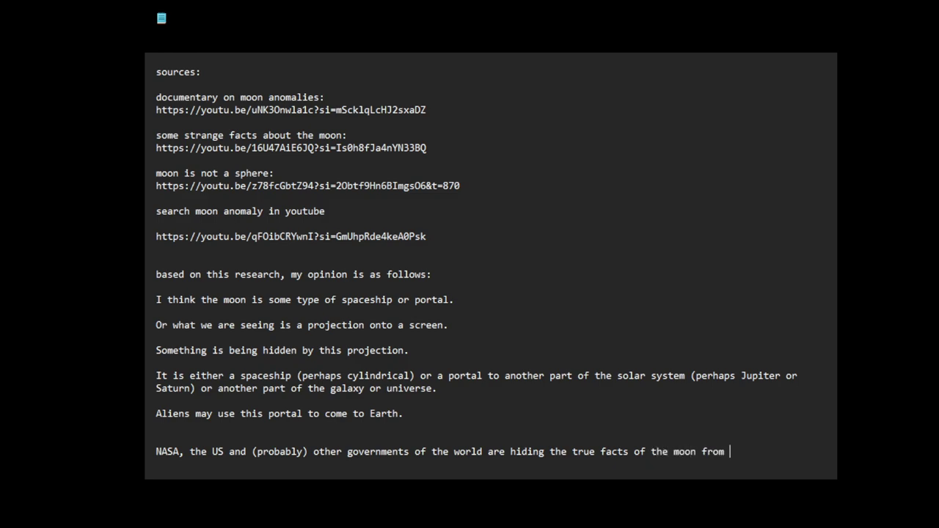
type("us.")
key("Return")
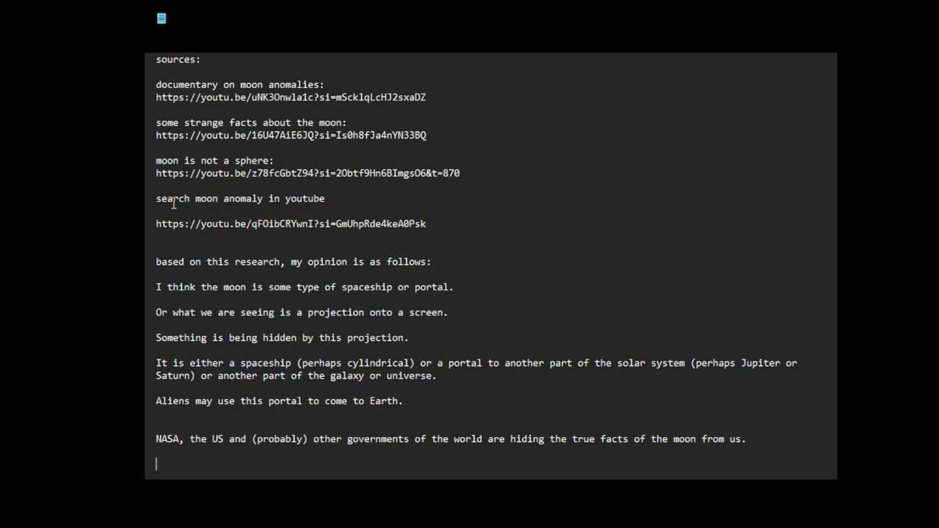
- Add a 'moon as plasma:' label with its YouTube link above the opinion section
left_click(168, 248)
type("moon as ")
type("plasma:")
key("Return")
type("https://youtu.be/XhIwZuPGfss?si=MrfxhRfpYPV4f8FT")
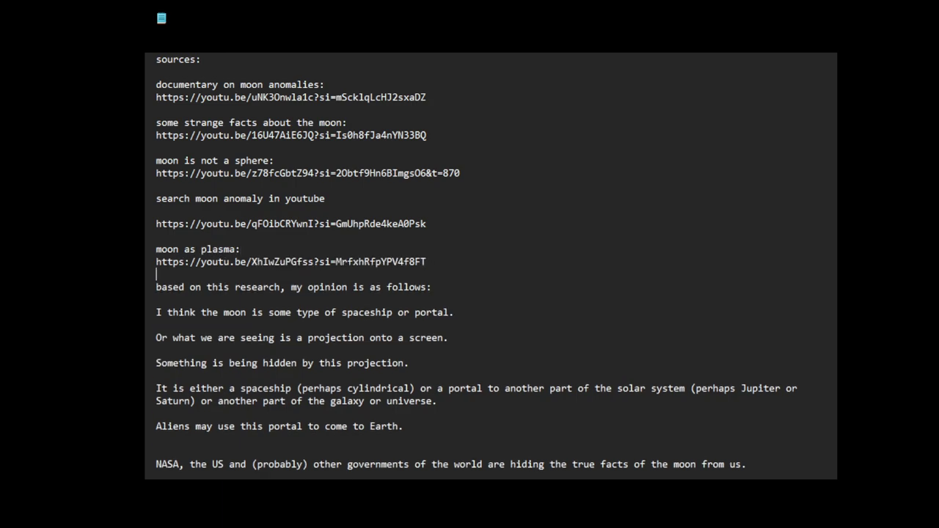
key("Return")
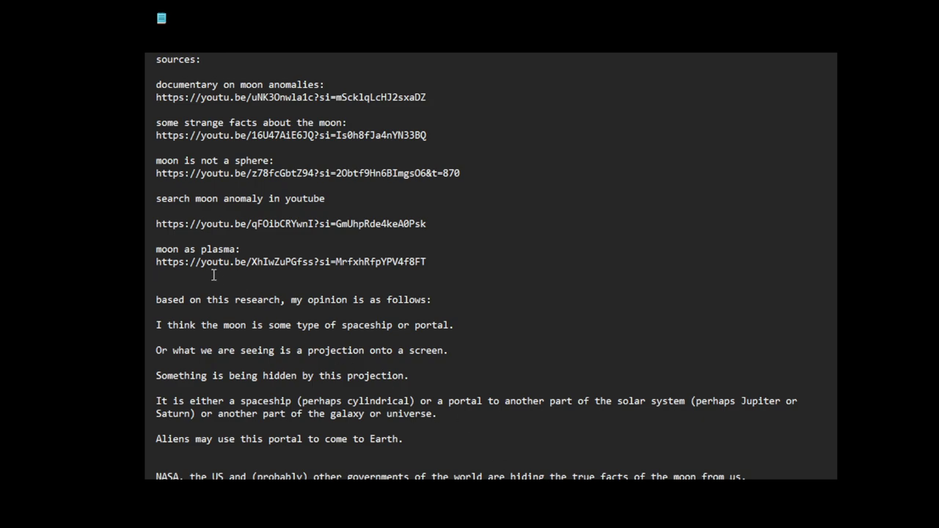
- Paste two Twitter post links followed by a 'see comments' note
key("ctrl+v")
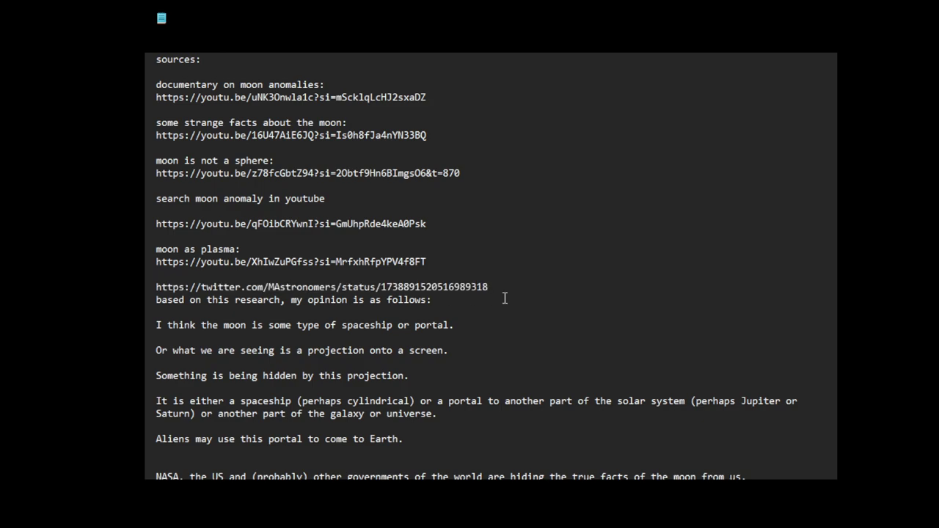
key("Return")
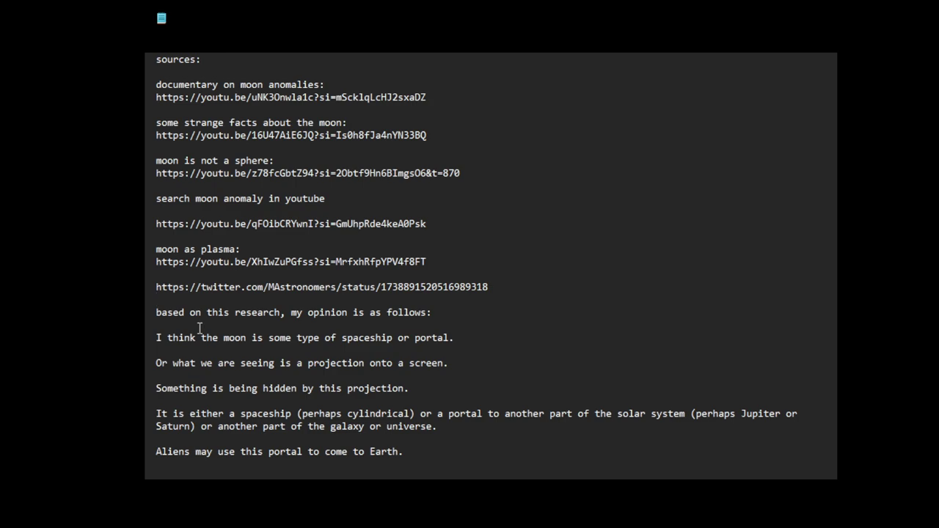
key("ctrl+v")
key("Return")
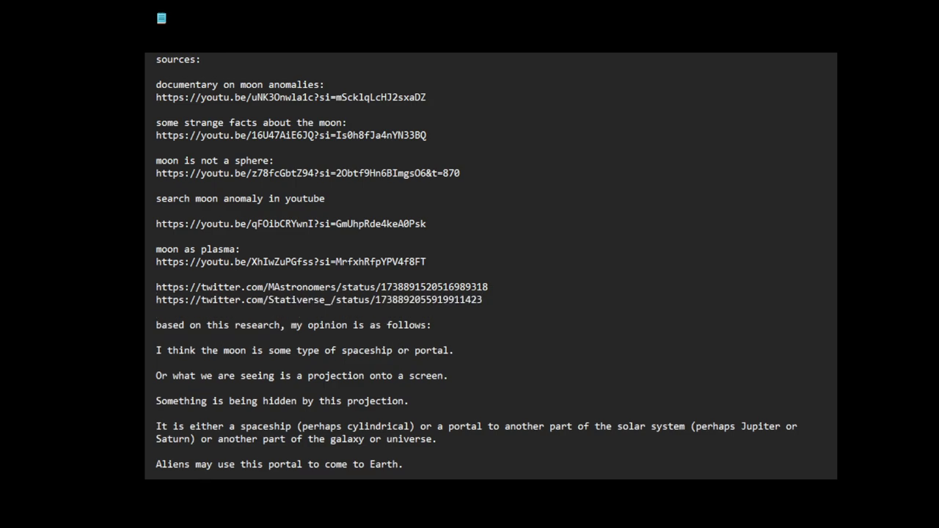
type("see sommen")
key("BackSpace")
key("BackSpace")
key("BackSpace")
type("commen")
type("ts")
key("Return")
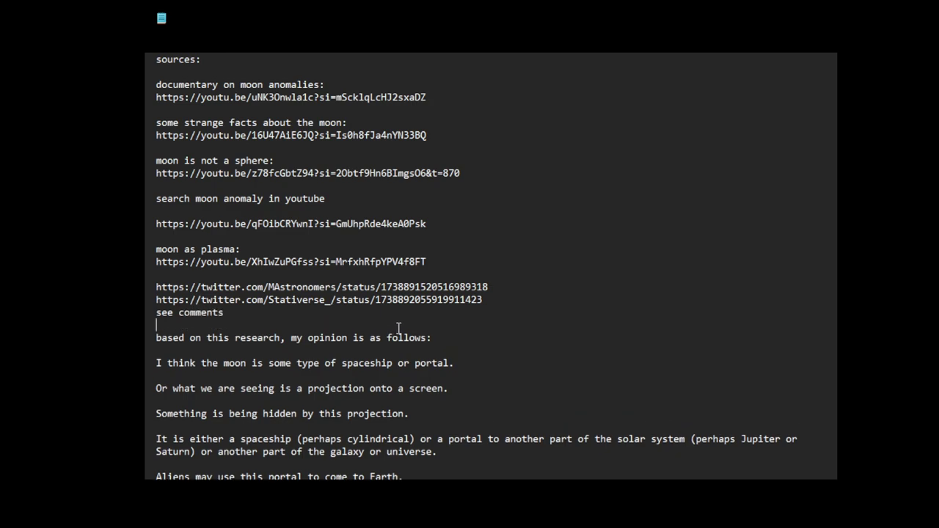
- Remove the extra blank line above NASA and start a final line 'I want to get ahead of the curve...?'
scroll(398, 329, "down", 2)
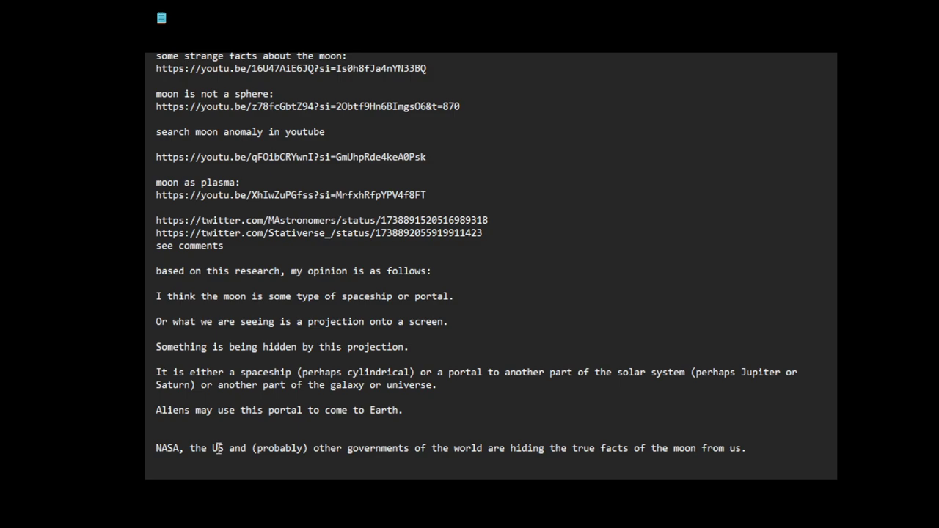
left_click(174, 437)
key("BackSpace")
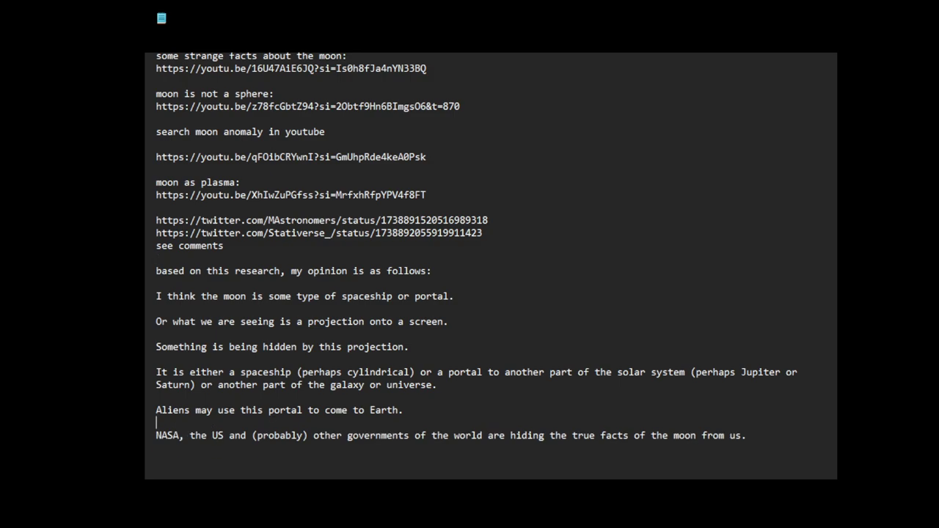
key("ctrl+End")
type("I want t")
type("o get ah")
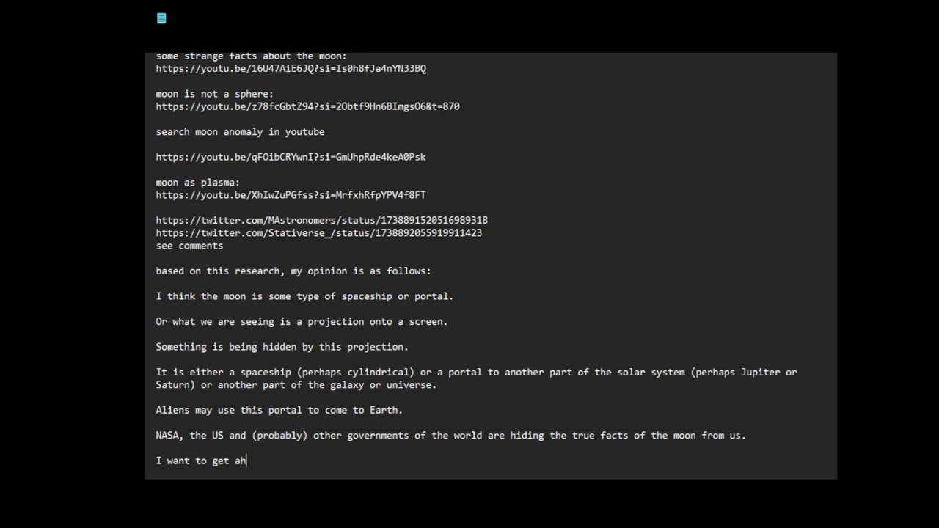
type("ead of the cu")
type("rve...?")
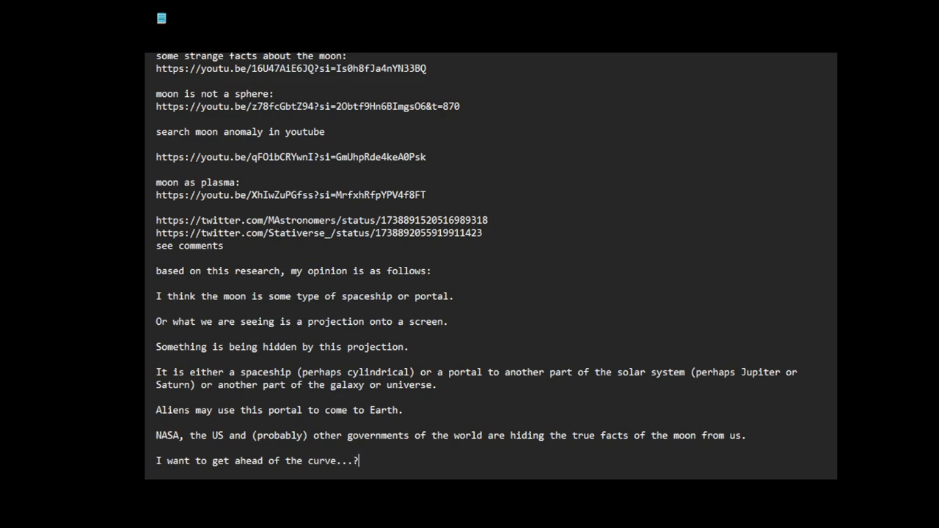
- Add the line 'We need to question what we've been told about reality, about science, history..'
key("Return")
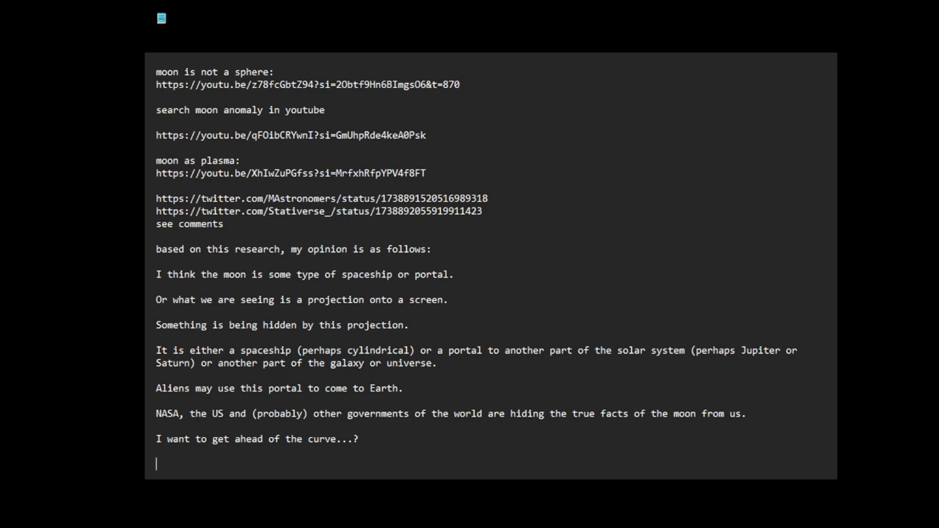
type("We need to q")
type("uestion wha")
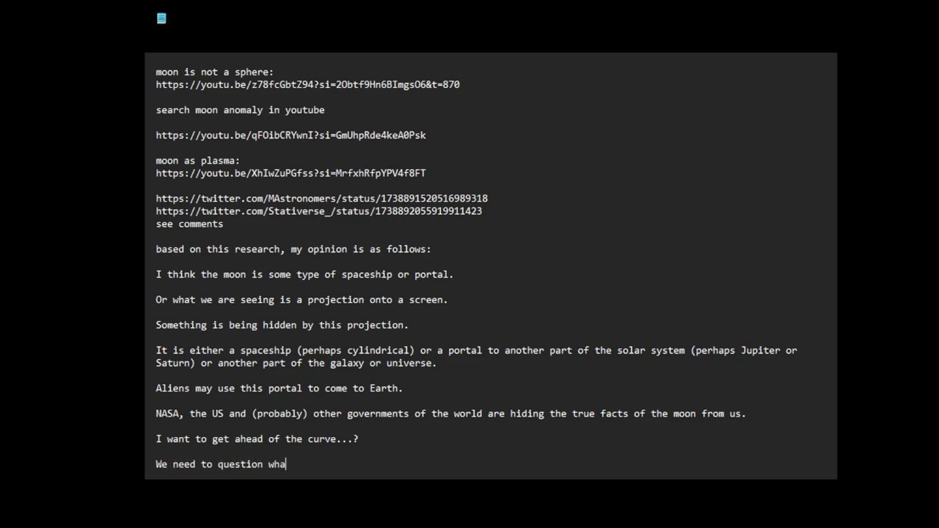
type("t we've been ")
type("told about")
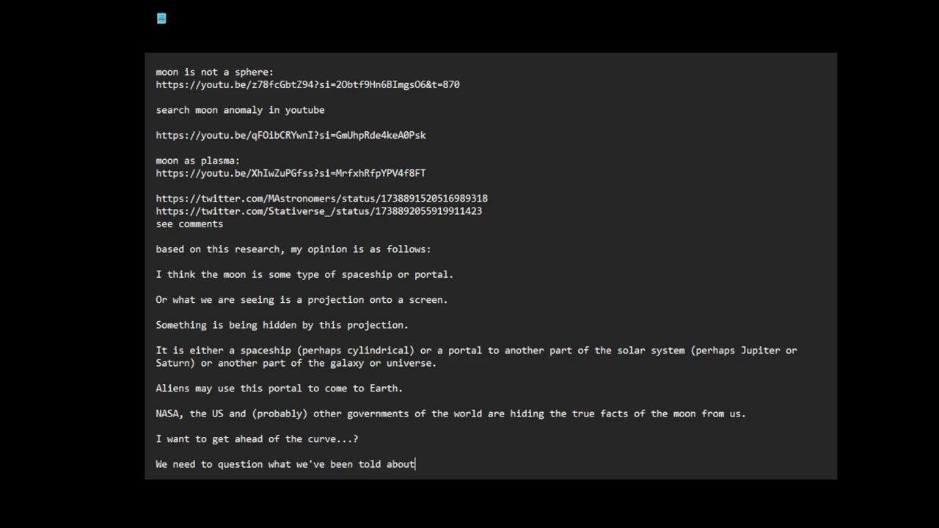
type(" realit")
key("BackSpace")
key("BackSpace")
type("ity, abo")
type("ut science")
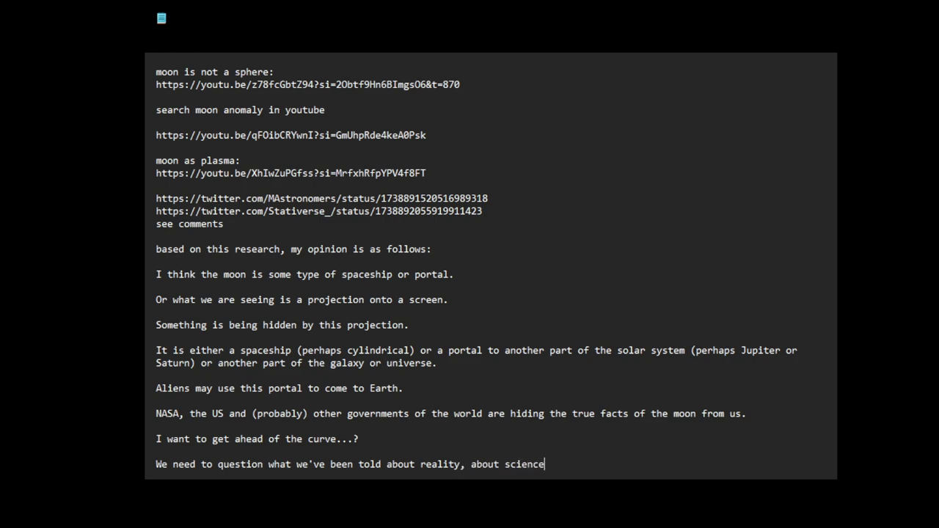
type(", hisotr")
key("BackSpace")
key("BackSpace")
key("BackSpace")
type("tory..")
key("Return")
key("Return")
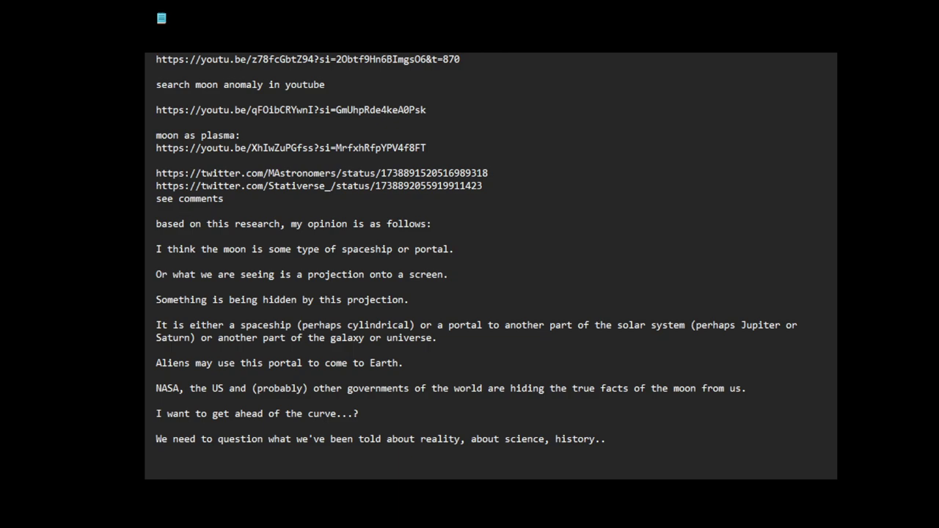
- Add the line 'Some people know more than the rest of us.'
type("Some peopol")
key("BackSpace")
key("BackSpace")
type("le k")
type("now more th")
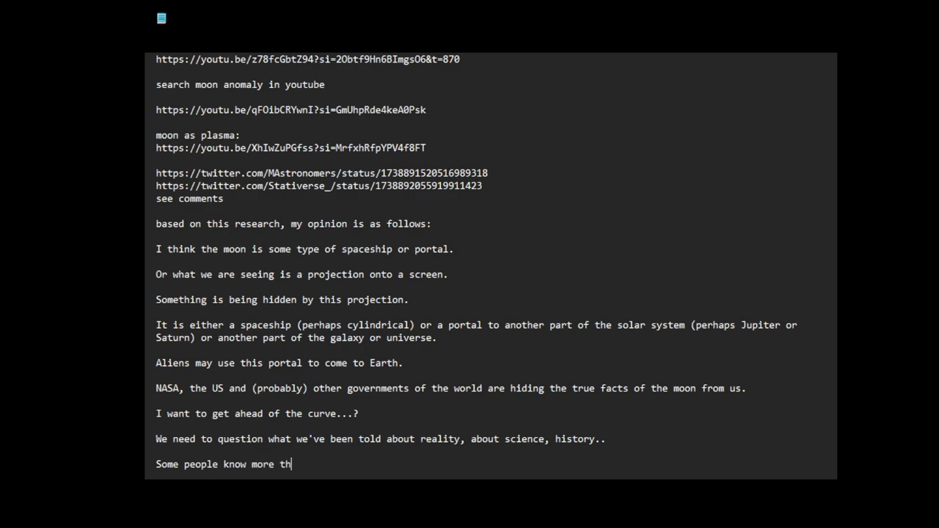
type("an the res")
key("BackSpace")
type("t of ")
type("us.")
key("Return")
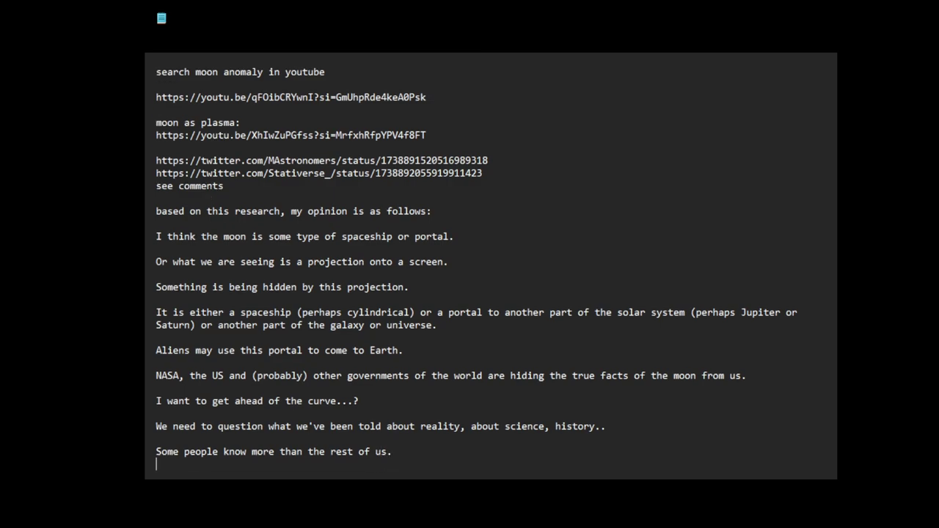
- Add the line 'They are using ignorance to manipulate and control us'
key("Return")
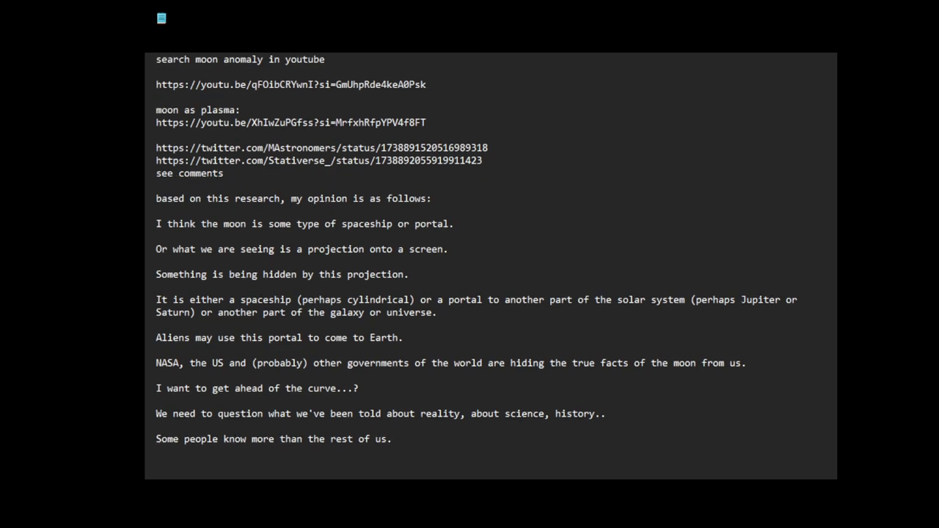
type("They are usin")
type("g ignor")
type("ance to")
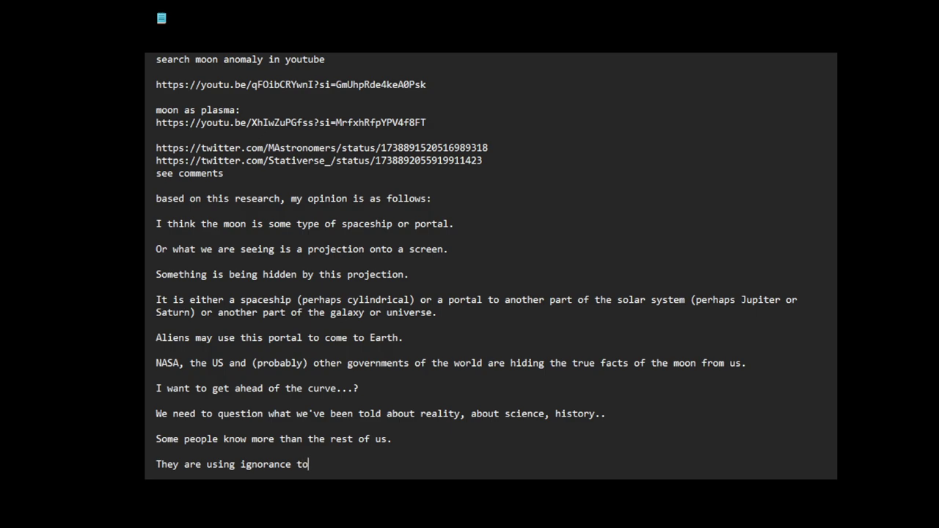
type(" manipulate and ")
type("control us")
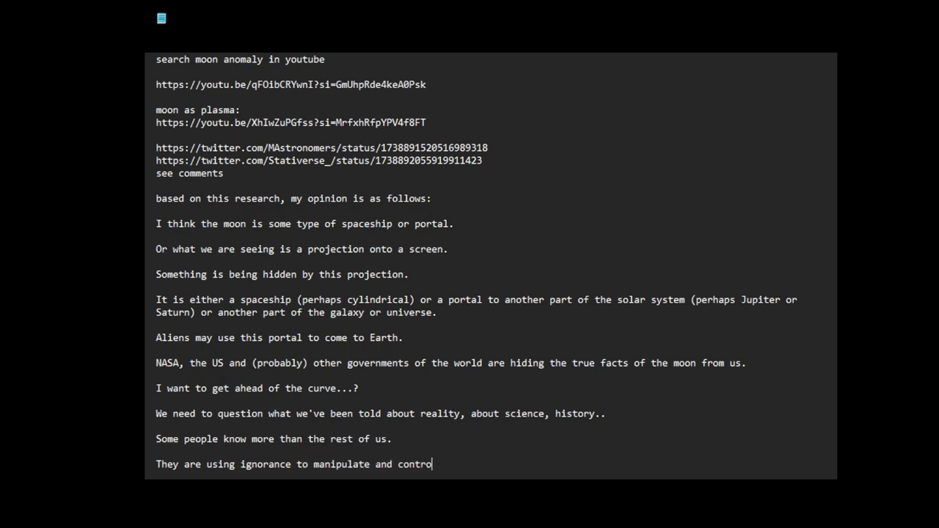
key("Return")
key("Return")
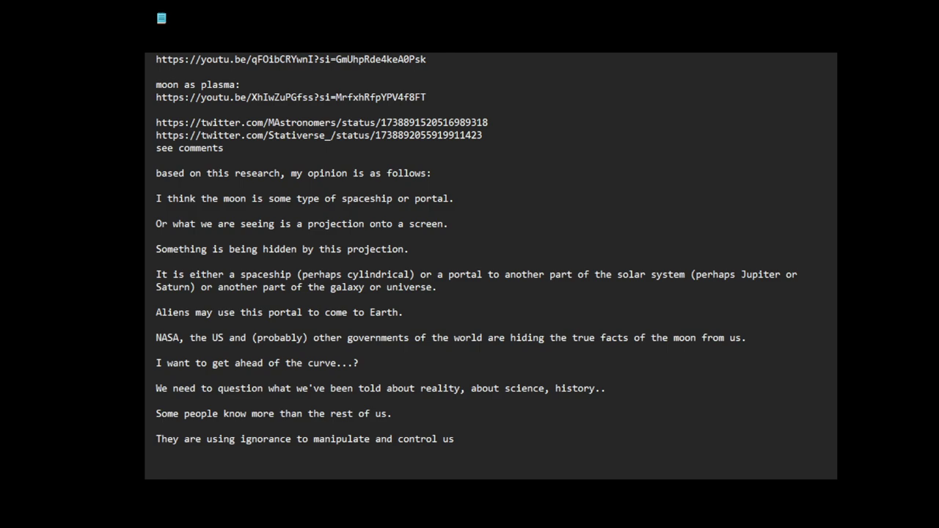
- Add the line 'UFOs open the door to all kinds of questions.. what else do they know?'
type("UFOs o")
type("pen the")
type("door to all")
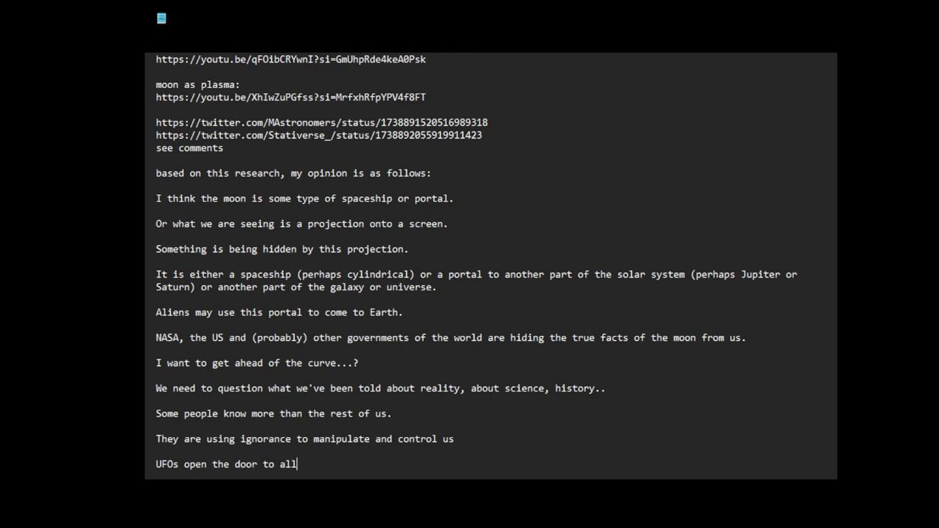
type(" kinds of q")
type("uestions.. w")
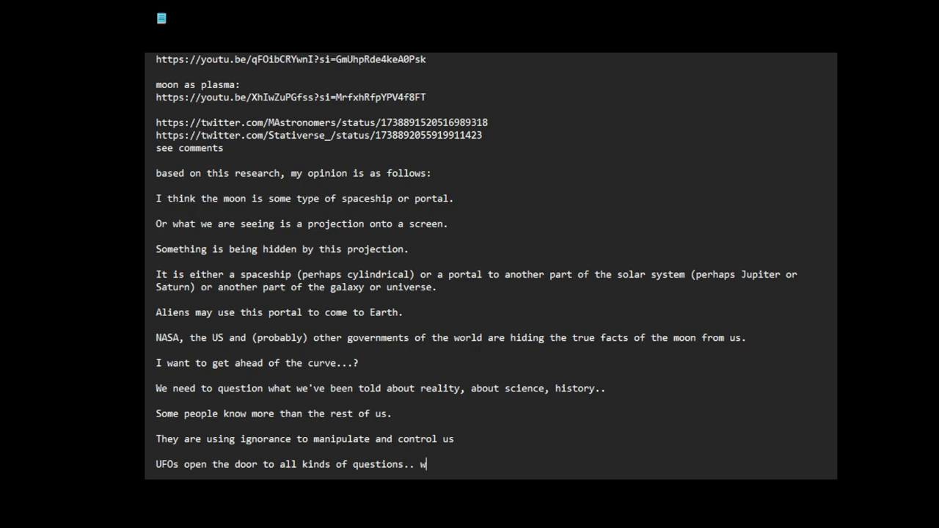
type("hat else do t")
type("hey know? ")
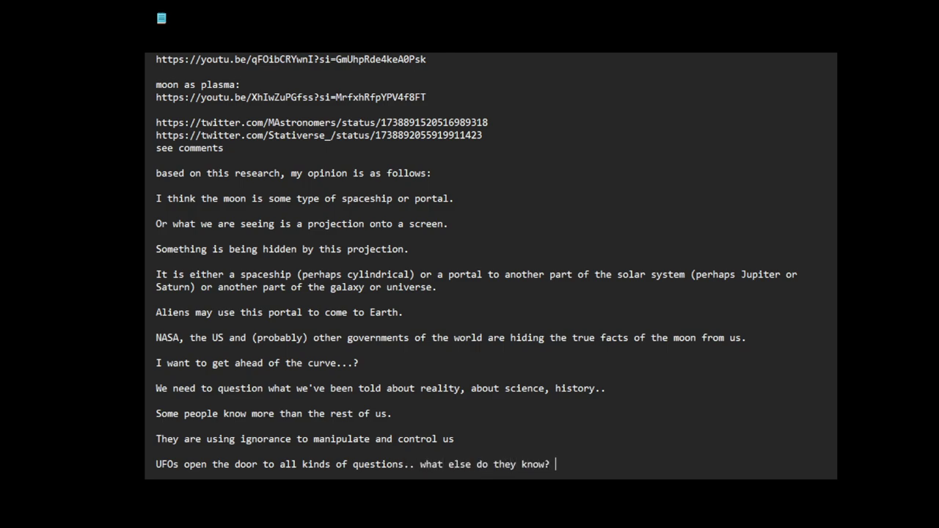
type("what are ")
type("they not t")
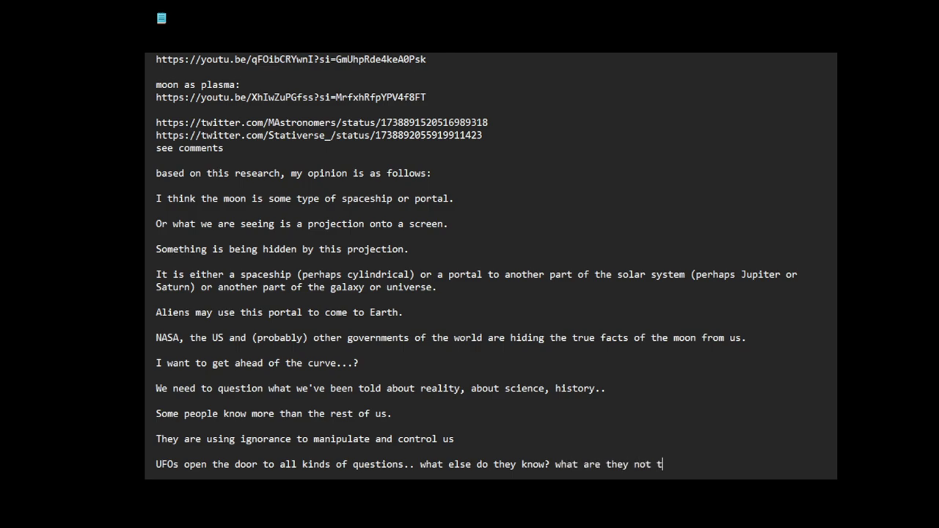
type("elling us?")
key("Return")
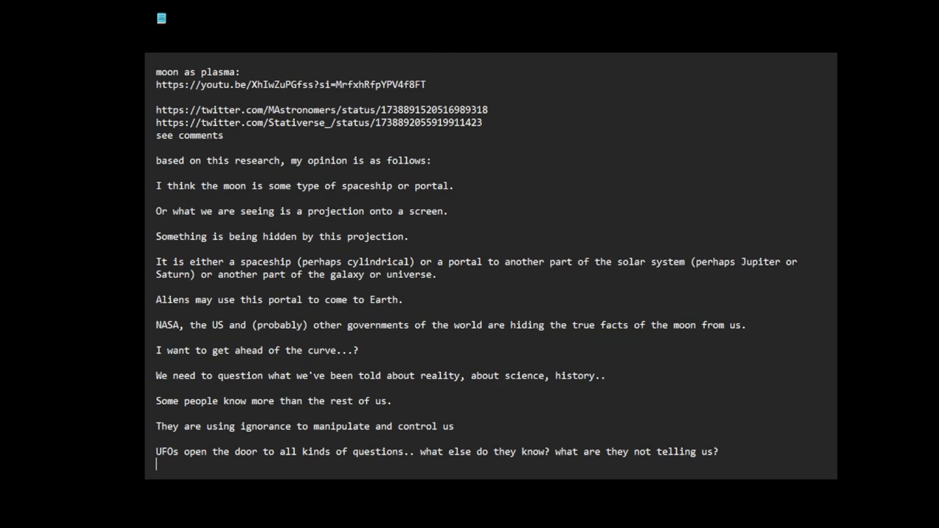
key("Return")
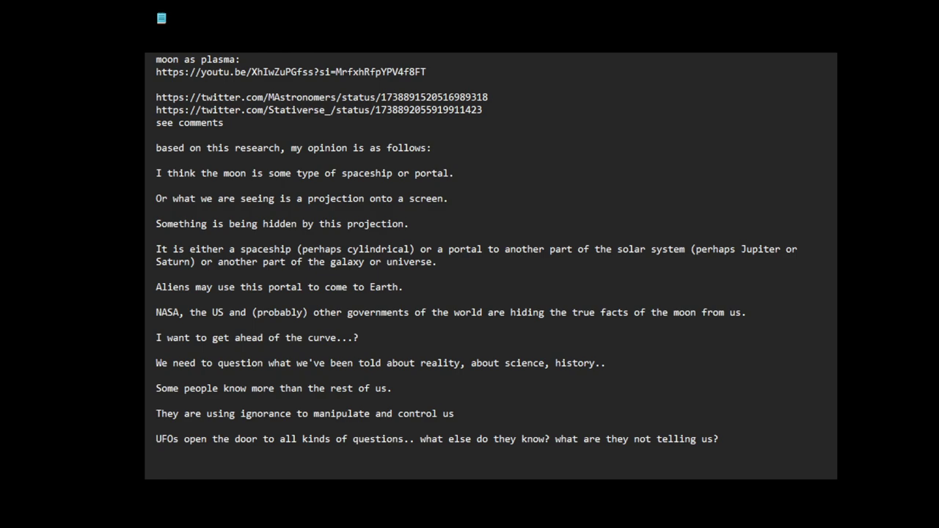
- Write the 'I felt compelled to make this video' paragraph ending '...present prison predicament on this planet..'
left_click(157, 461)
type("I felt co")
type("mpelled to ma")
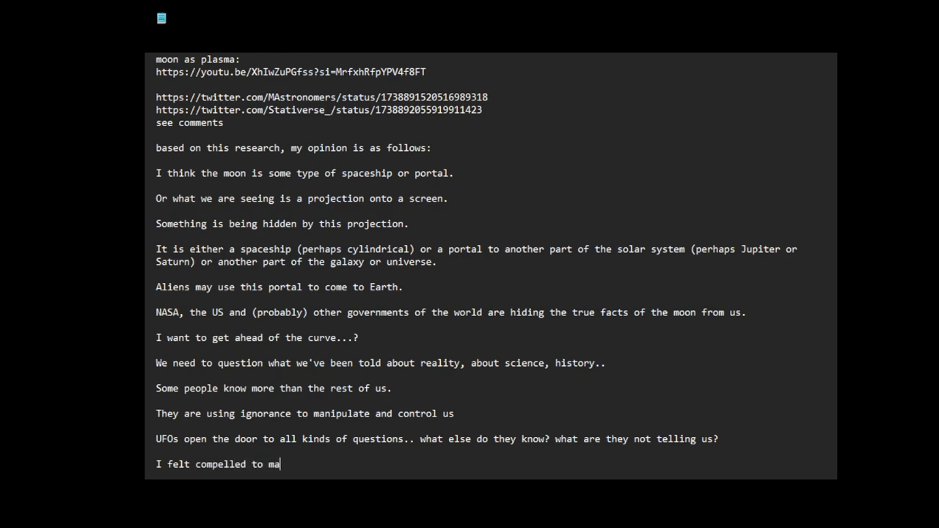
type("ke this video,")
type(" share this ")
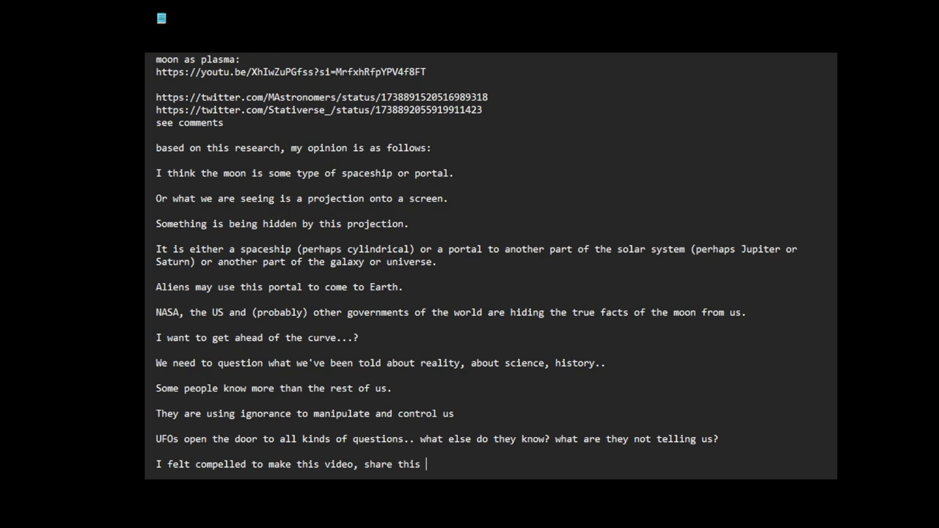
type("information,")
type("to awa")
type("ke")
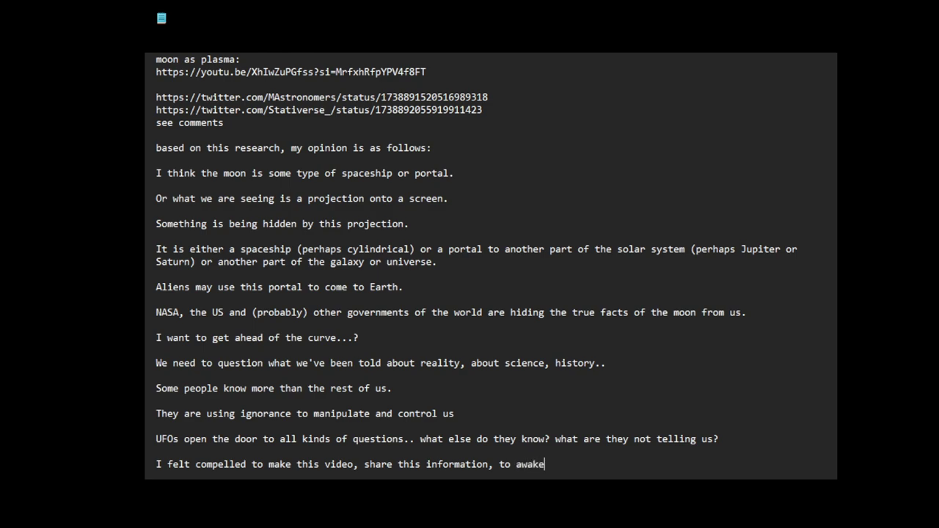
type(" people to what")
key("BackSpace")
type("t i")
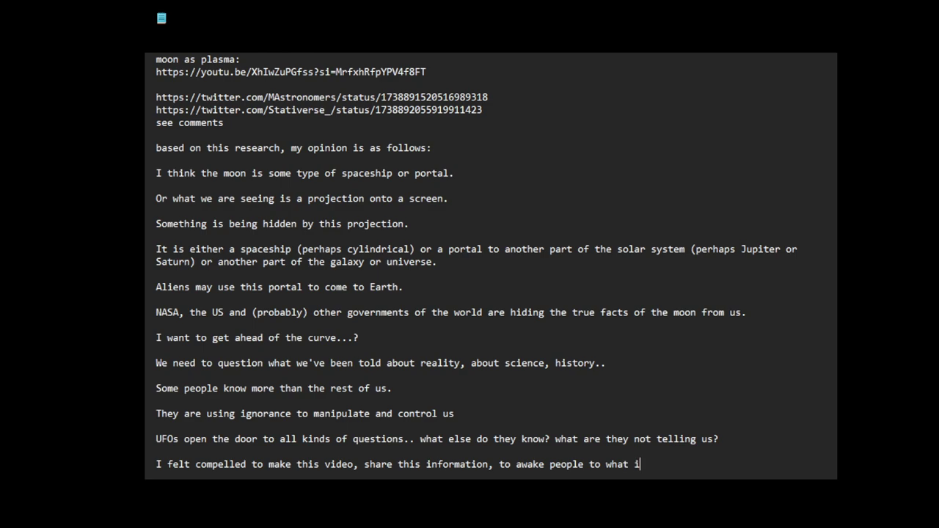
type("s happening, ")
type("to make ")
type("go")
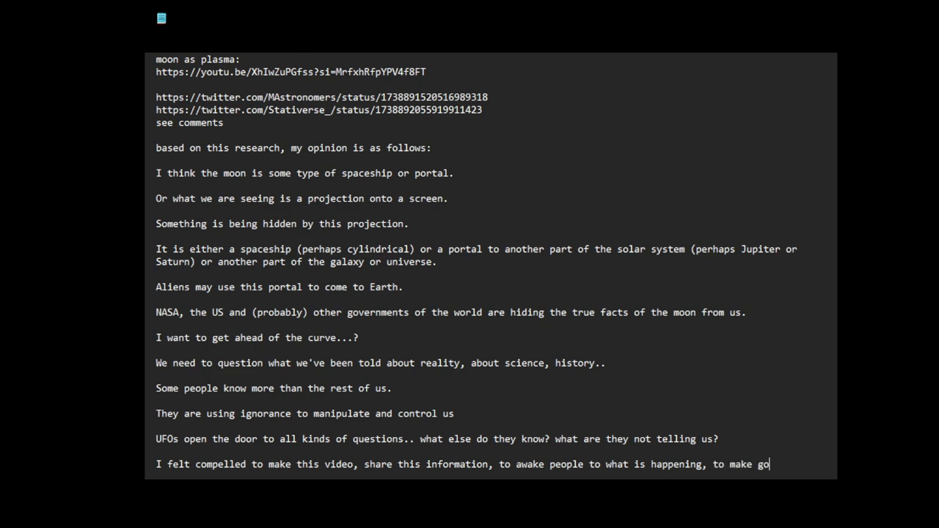
type("od use of my tim")
type("e")
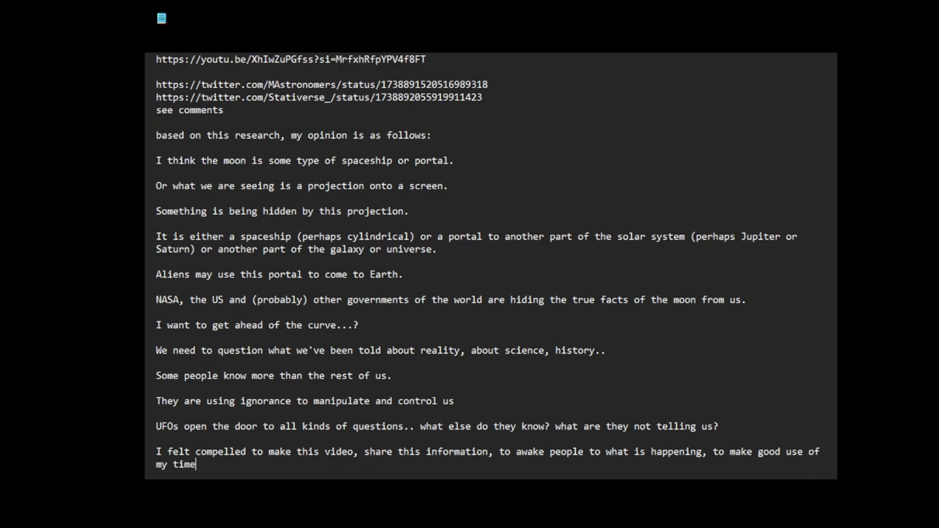
type(" s")
key("BackSpace")
key("BackSpace")
type("so we can escape ")
type("this ")
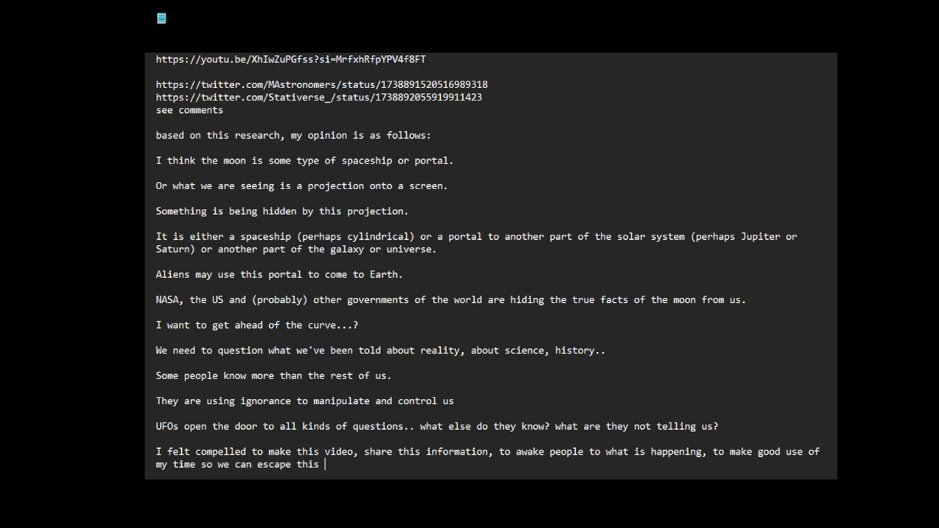
type("present ")
type("prison predica")
type("men")
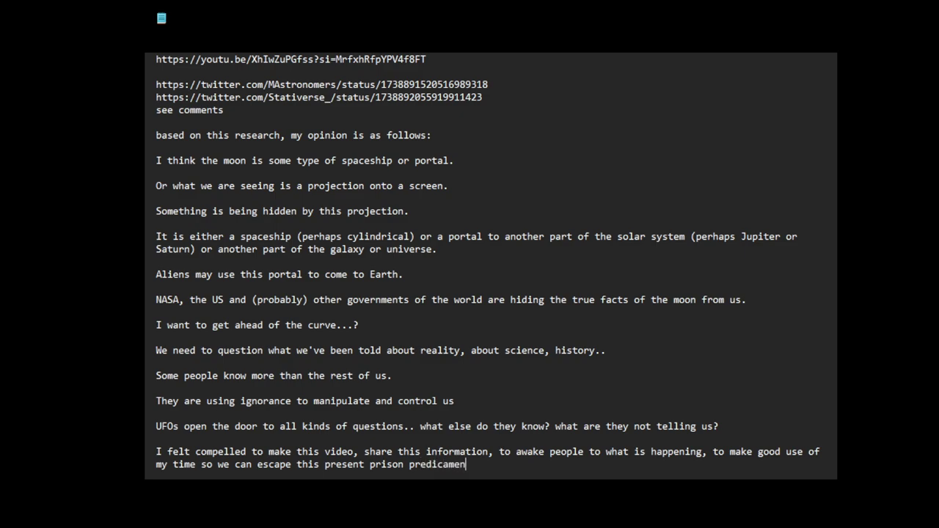
type("t on this planet..")
key("Return")
key("Return")
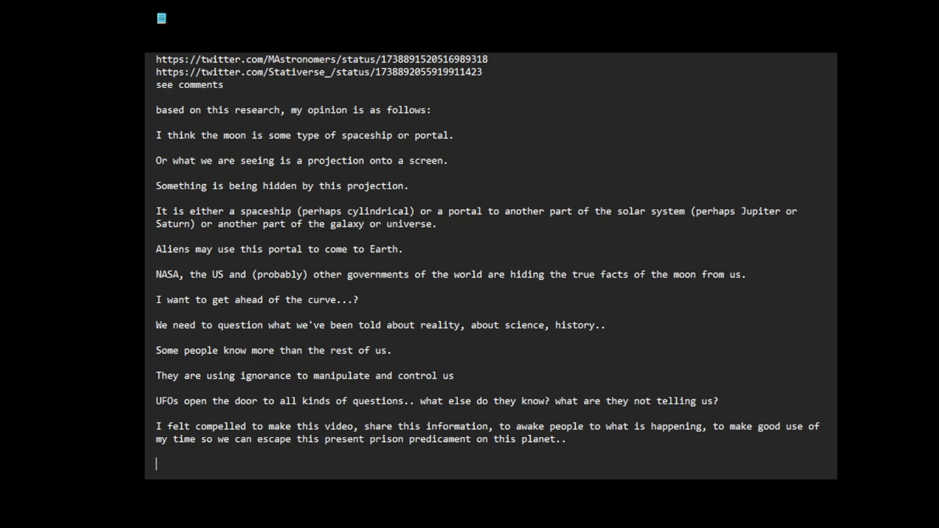
- Add the line 'go do your own research on the moon.. here are some starting points to consider'
left_click(156, 451)
type("go do ")
type("your own res")
type("earch")
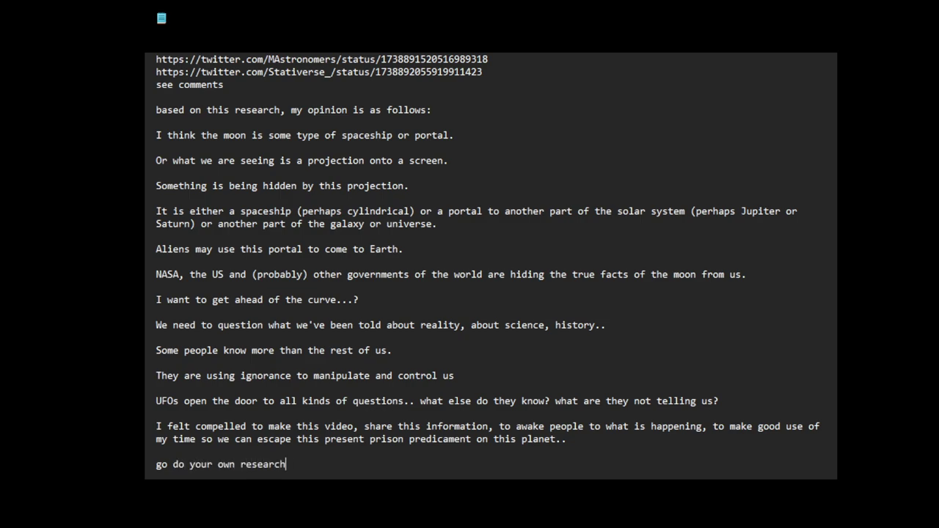
type(" on the moon..")
type(" here are so")
type("me ")
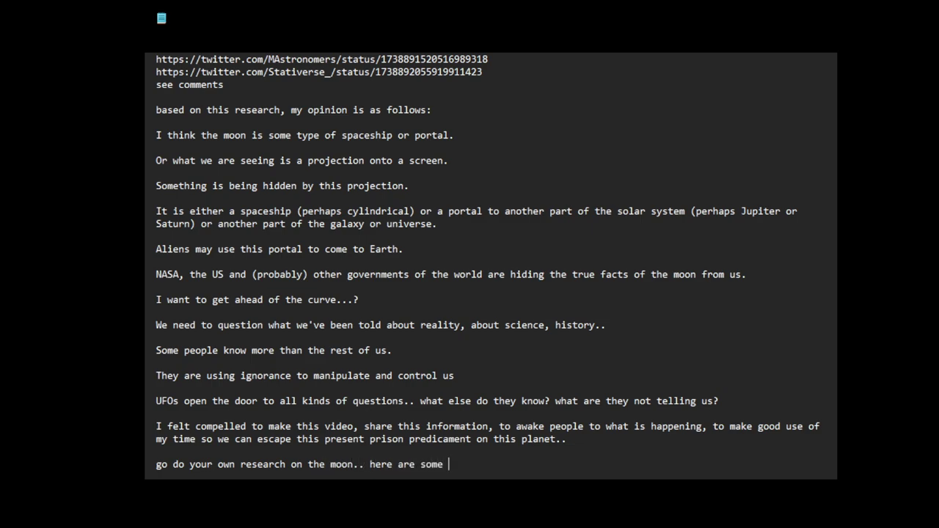
type("starting points to co")
type("nsider")
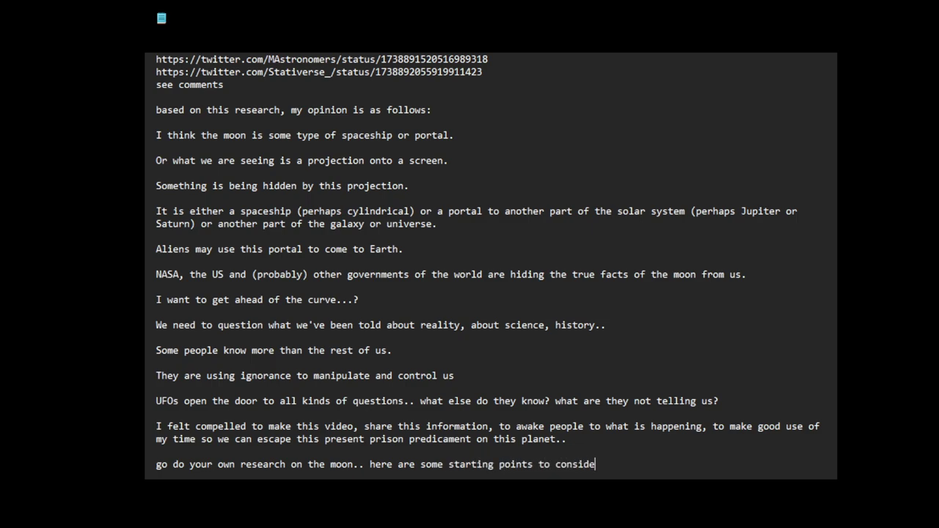